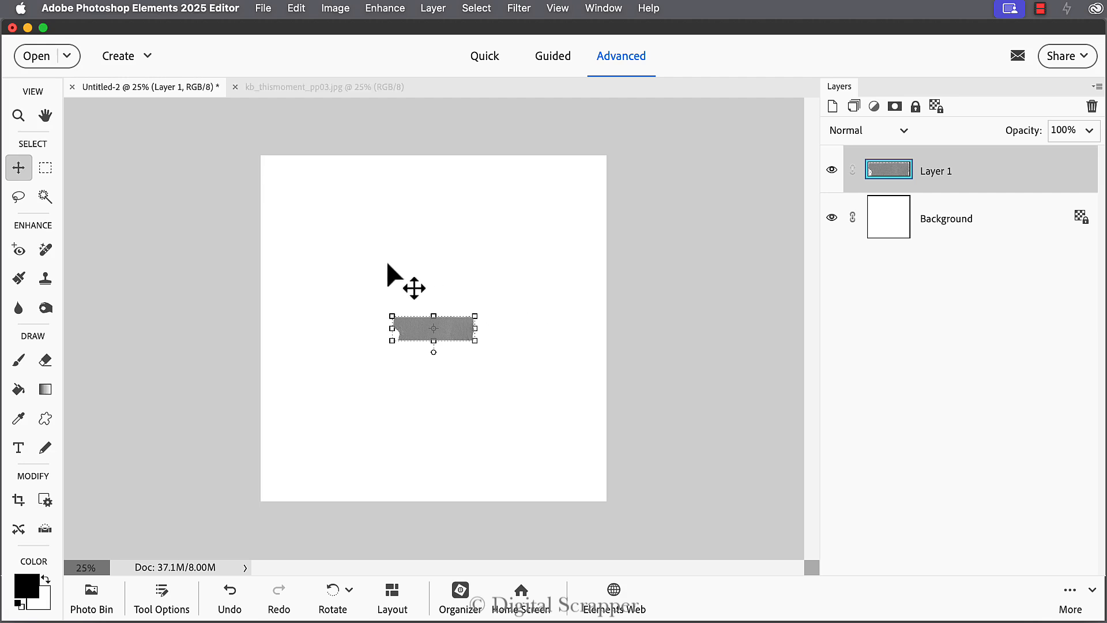
Step: Duplicate the dotted paper layer from kb_thismoment_pp03.jpg into the Untitled-2 document and close the paper file
left_click(337, 89)
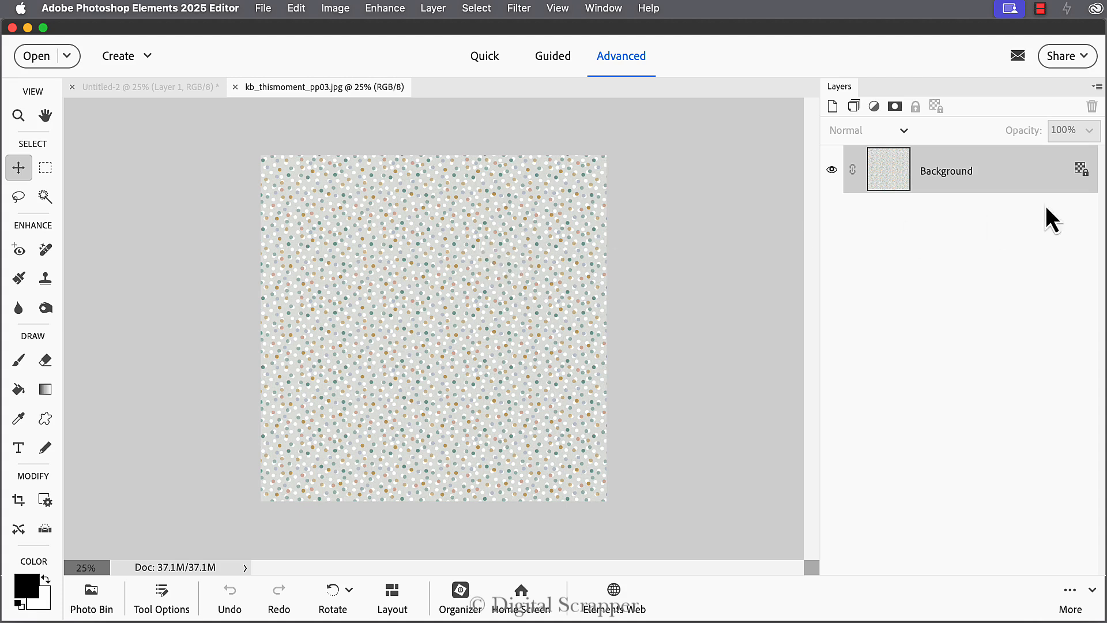
right_click(930, 171)
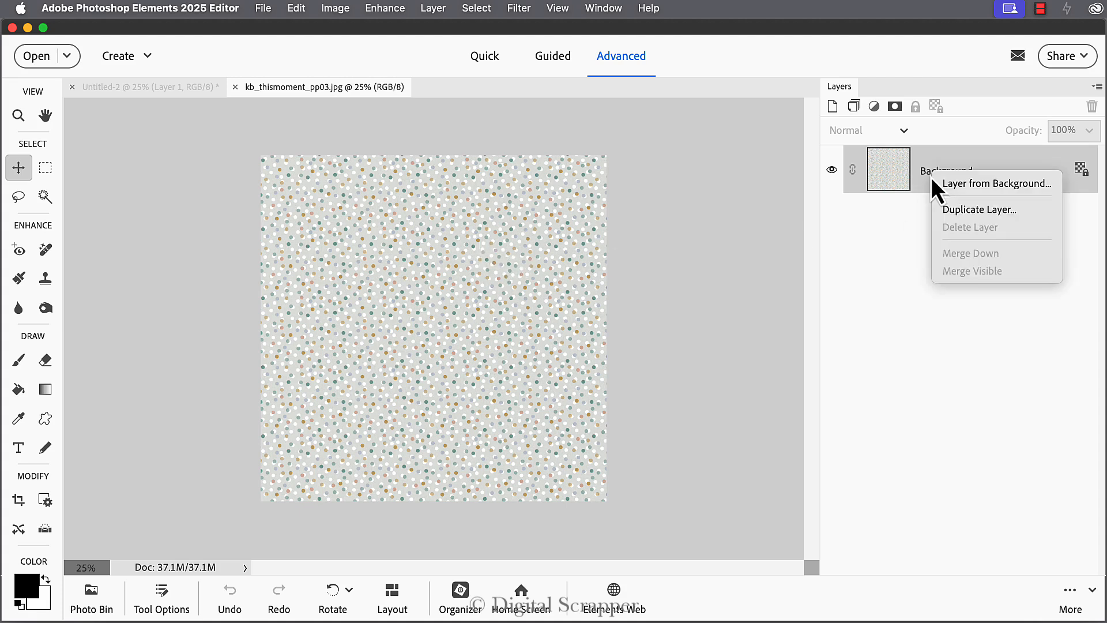
left_click(954, 208)
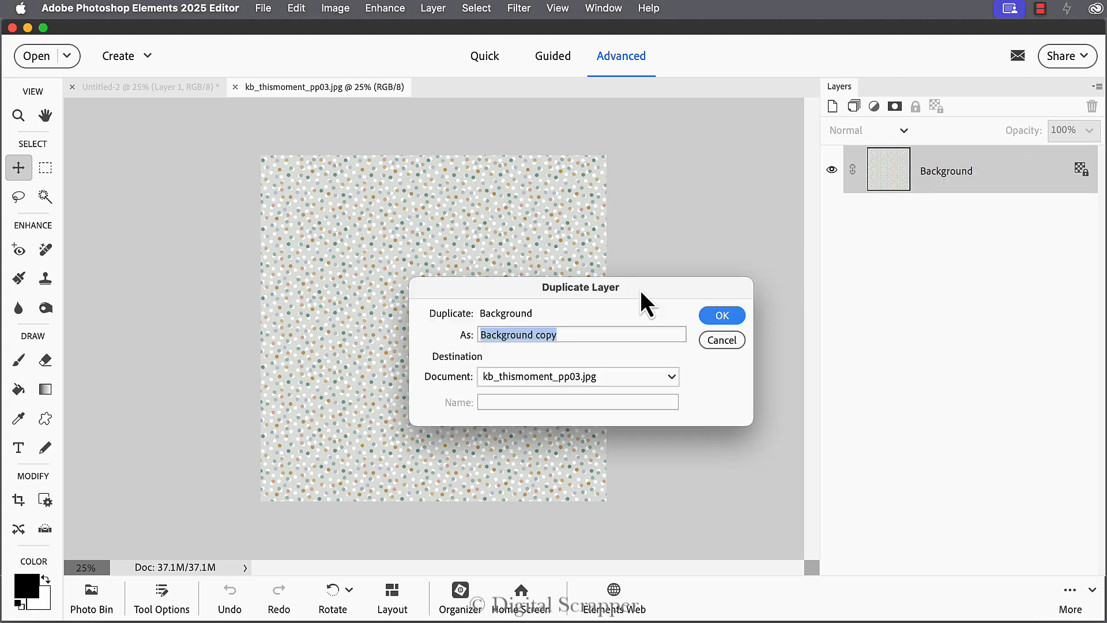
left_click(529, 381)
left_click(523, 341)
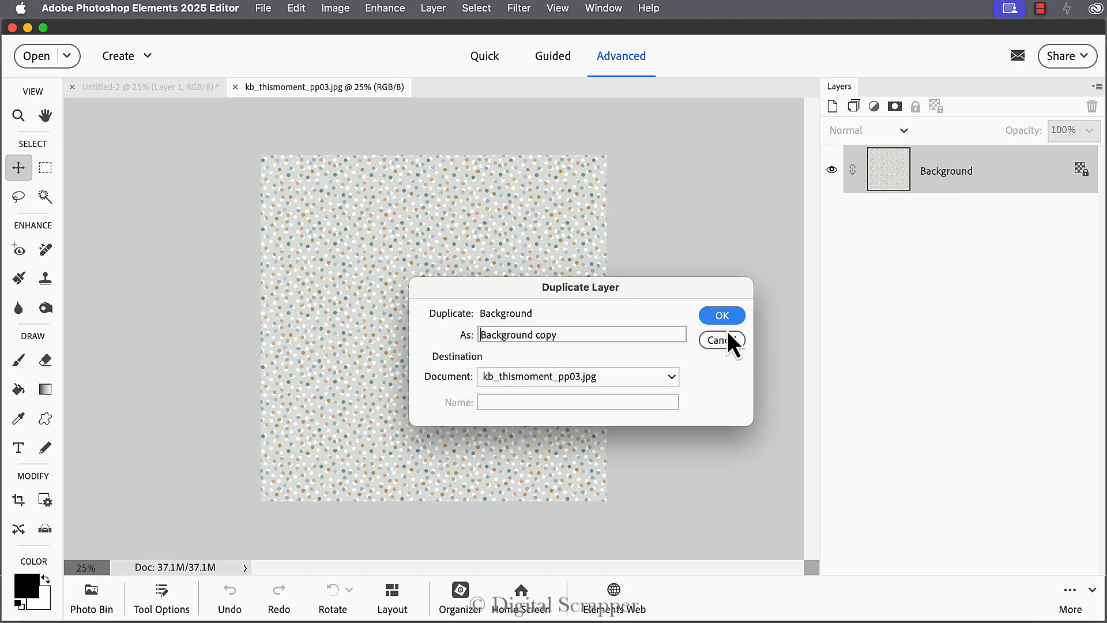
left_click(721, 315)
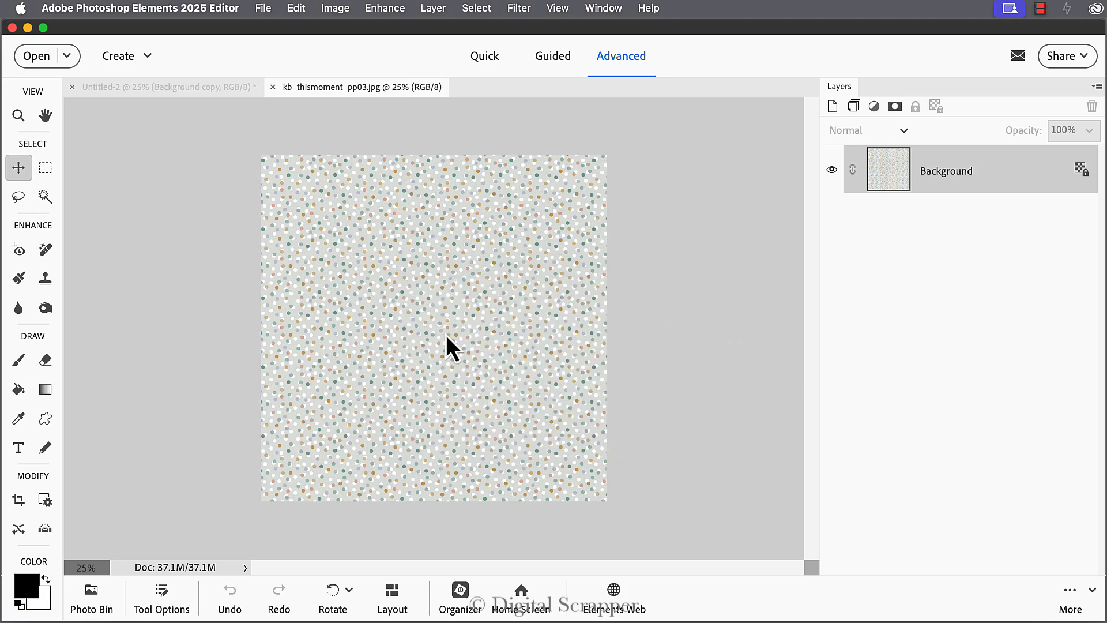
left_click(272, 87)
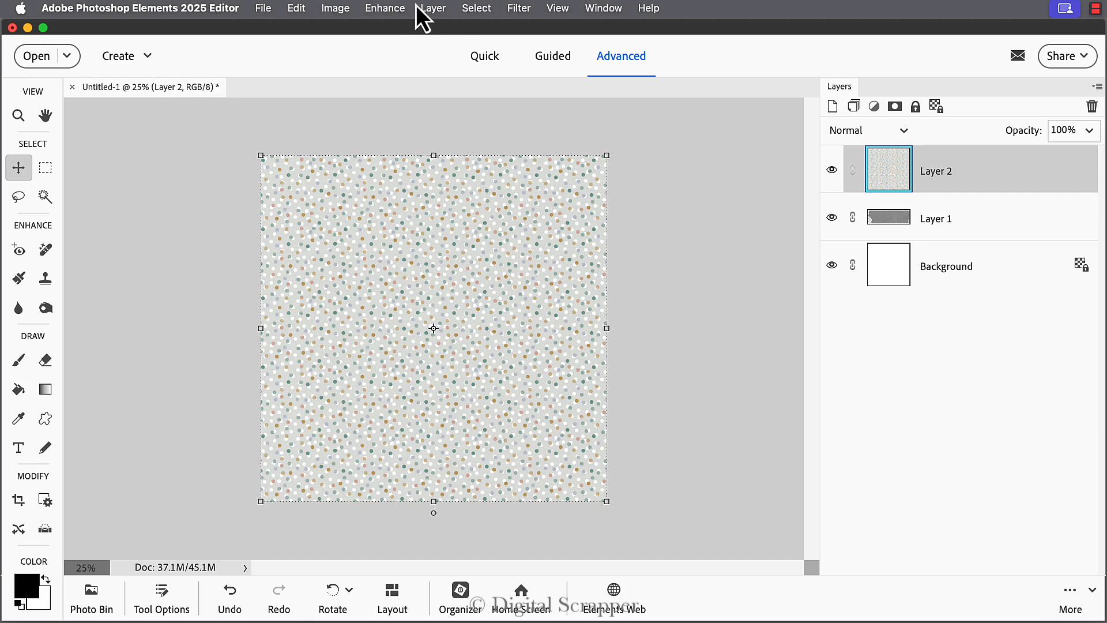
Step: Clip the dotted paper layer to the tape layer below it and set the paper's blend mode to Overlay
left_click(418, 7)
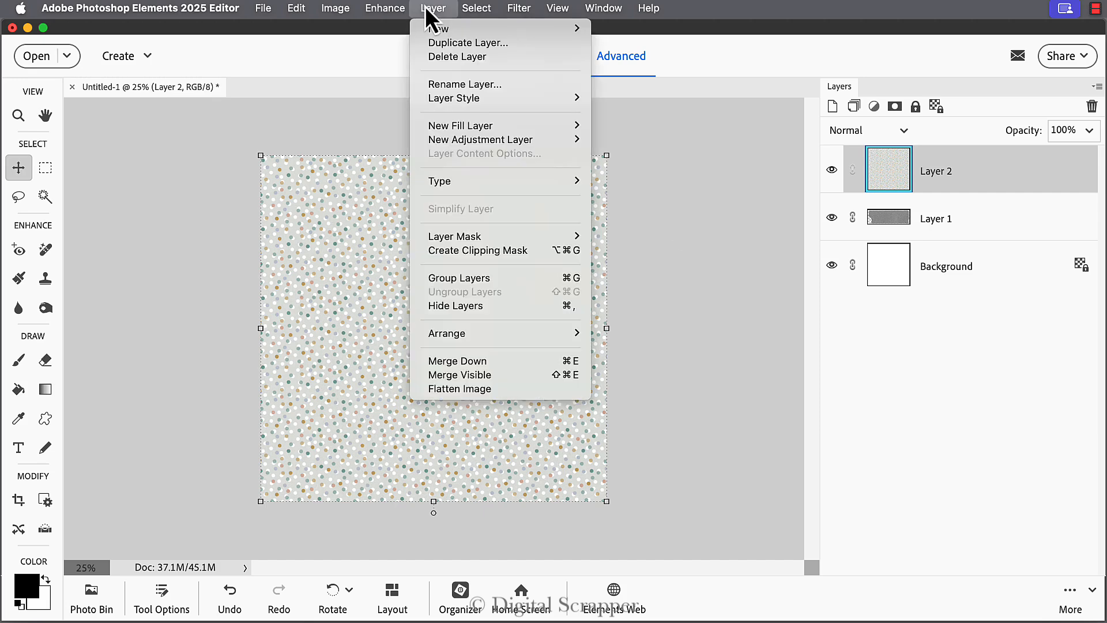
left_click(481, 250)
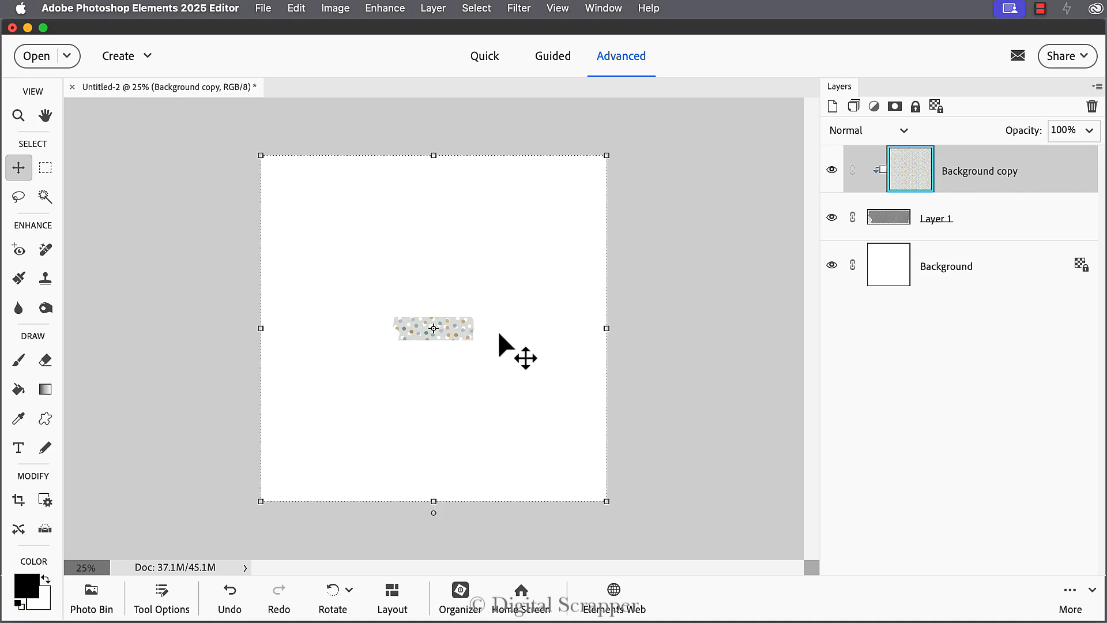
scroll(576, 317, "up", 2)
key("super+equal")
key("super+equal")
key("super+equal")
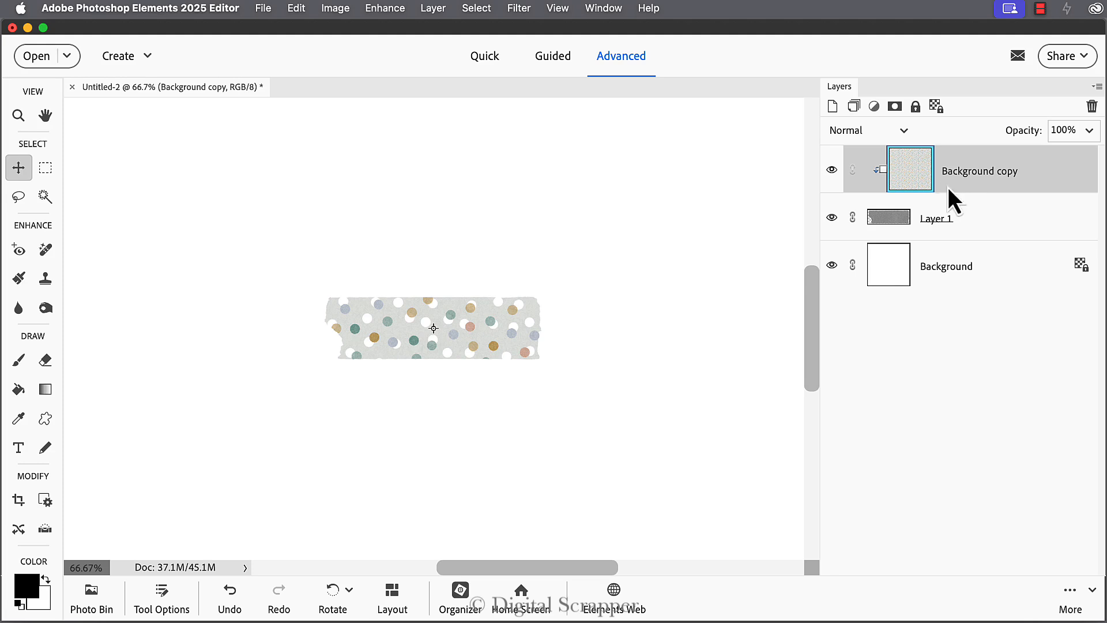
left_click(848, 133)
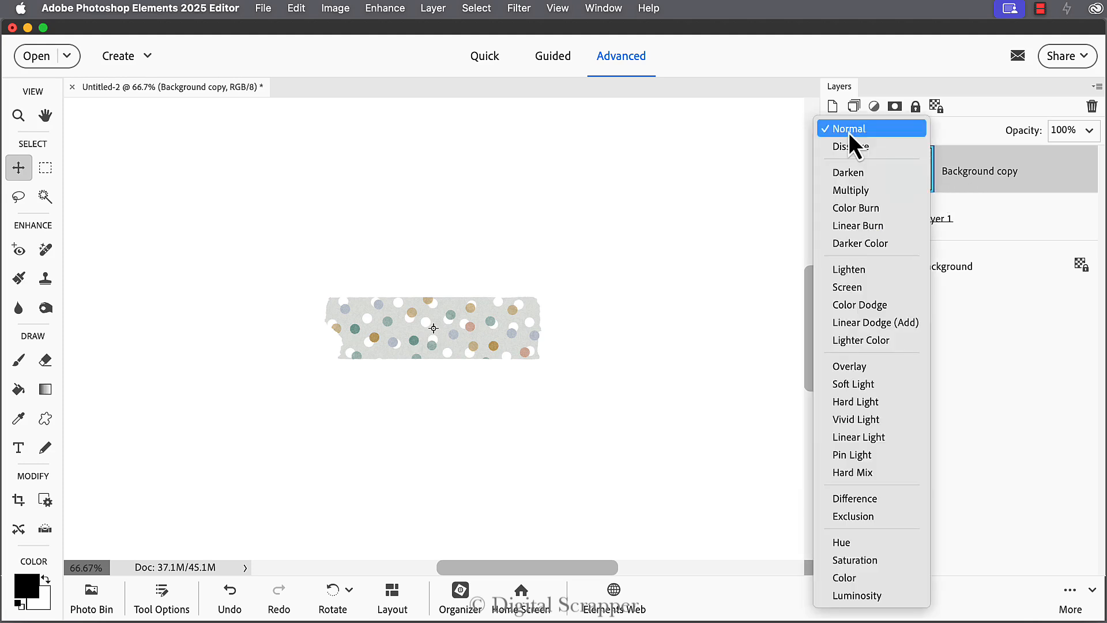
left_click(887, 367)
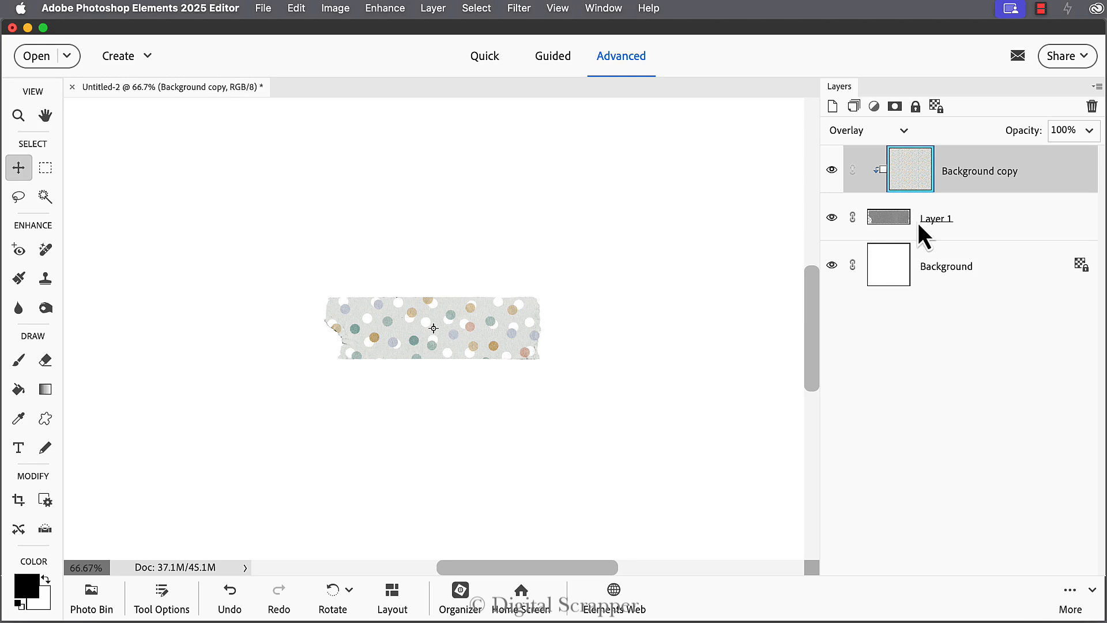
Step: In the style settings of tape Layer 1, set the lighting angle to 120° and enable a drop shadow
left_click(981, 219)
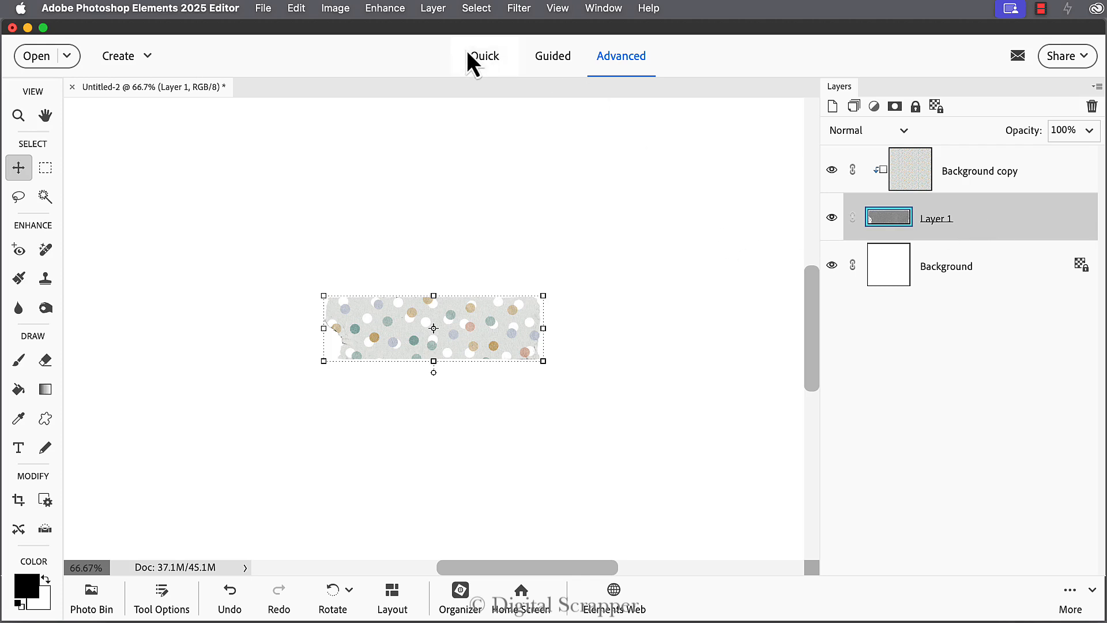
left_click(441, 12)
mouse_move(477, 99)
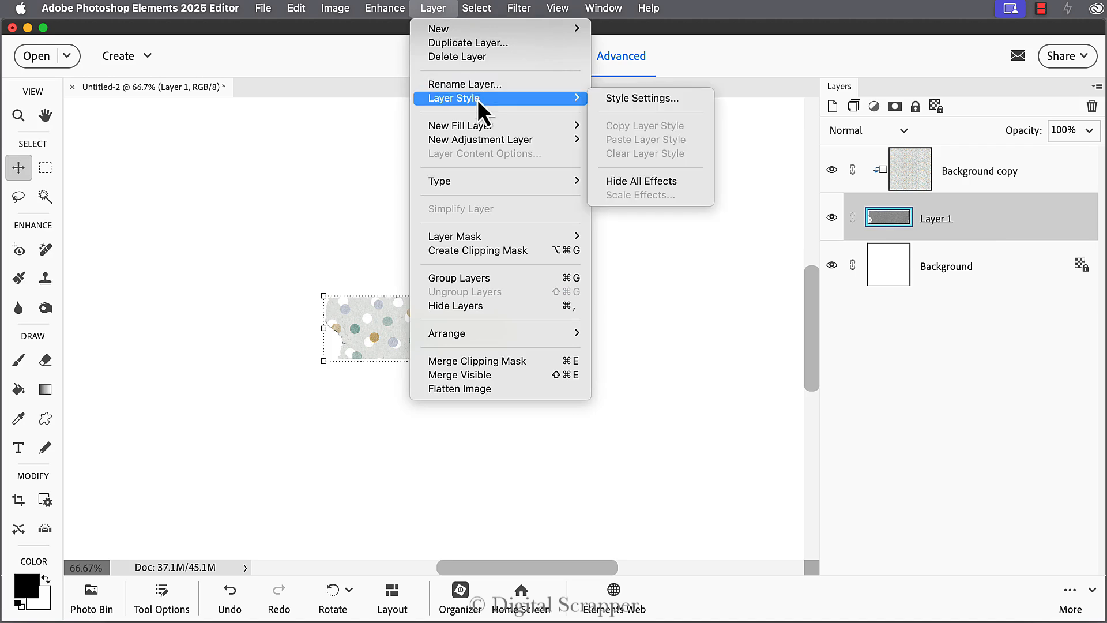
left_click(599, 99)
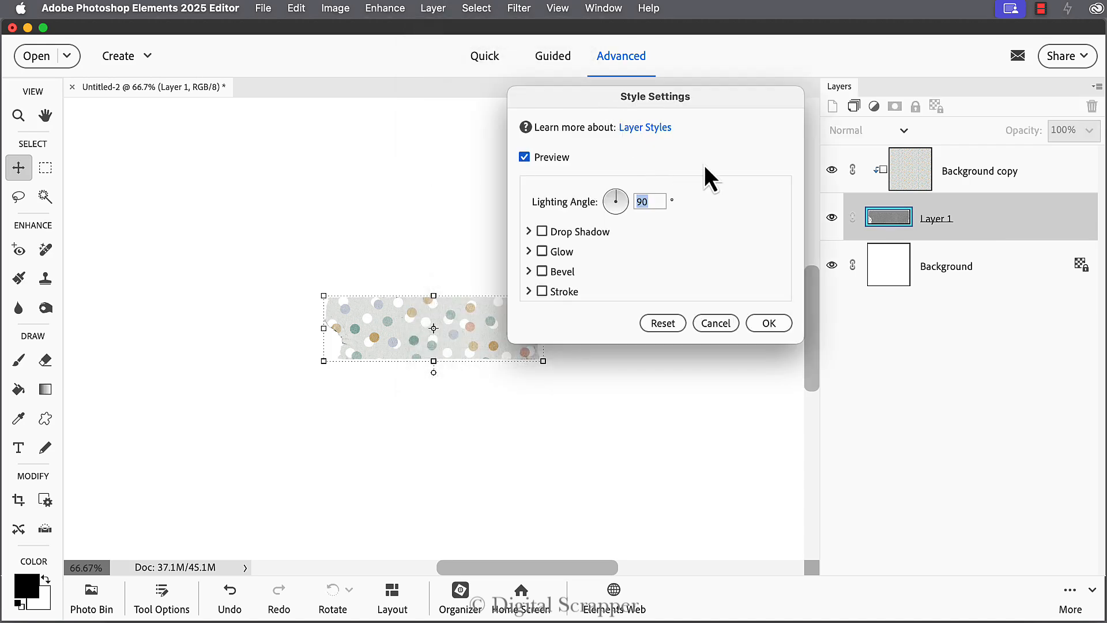
type("120")
left_click(582, 232)
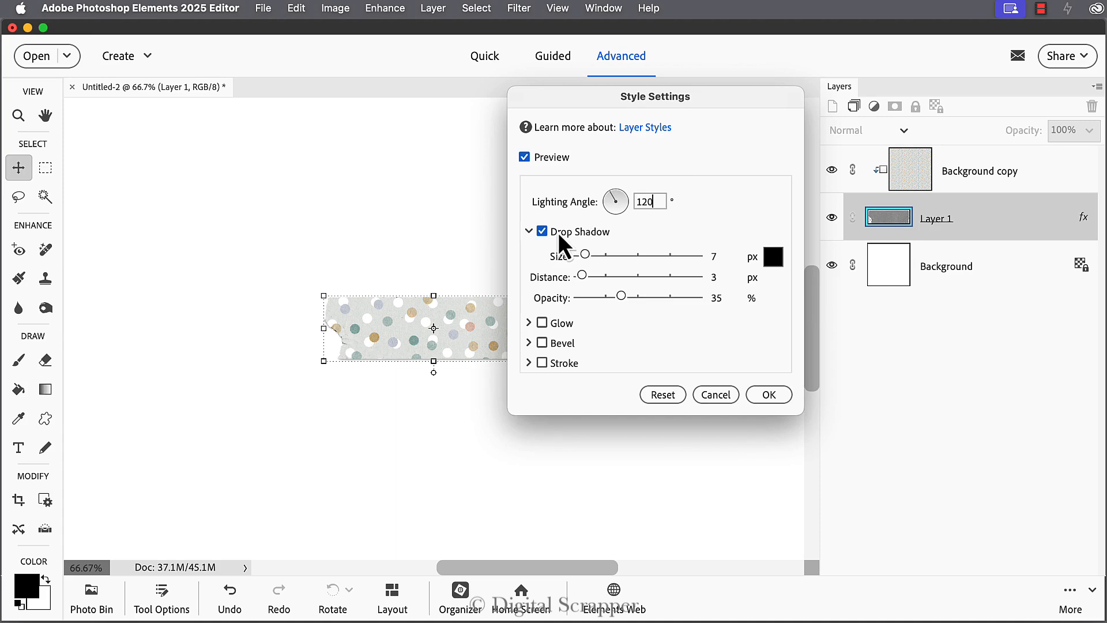
left_click_drag(704, 106, 805, 92)
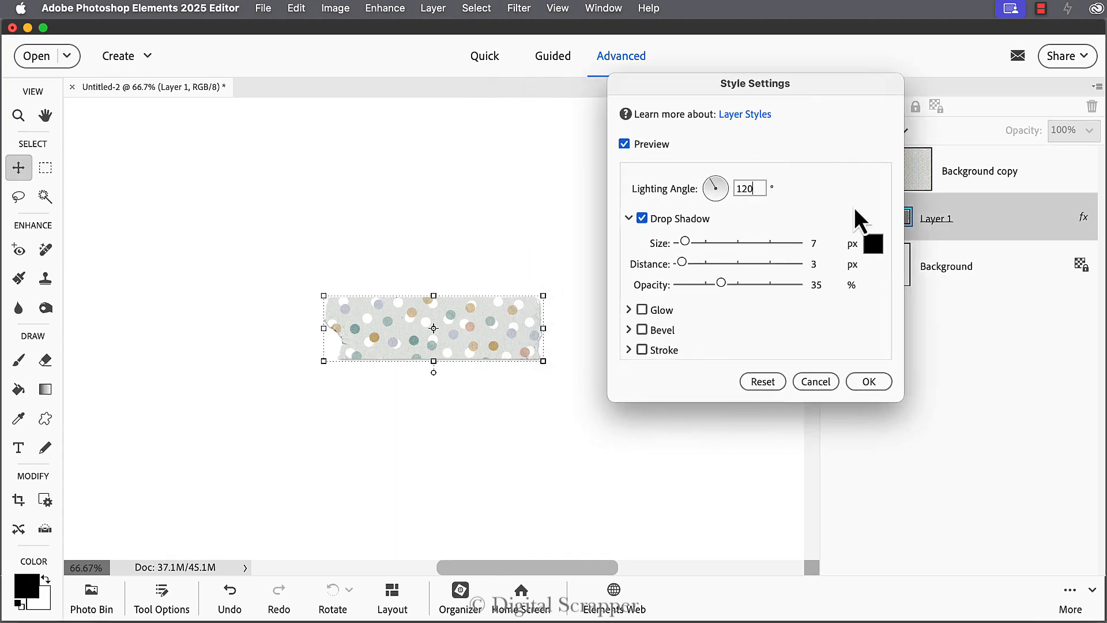
Step: Set the tape's drop shadow size to 2 px and distance to 4 px, and apply the style
double_click(822, 243)
type("2")
double_click(819, 263)
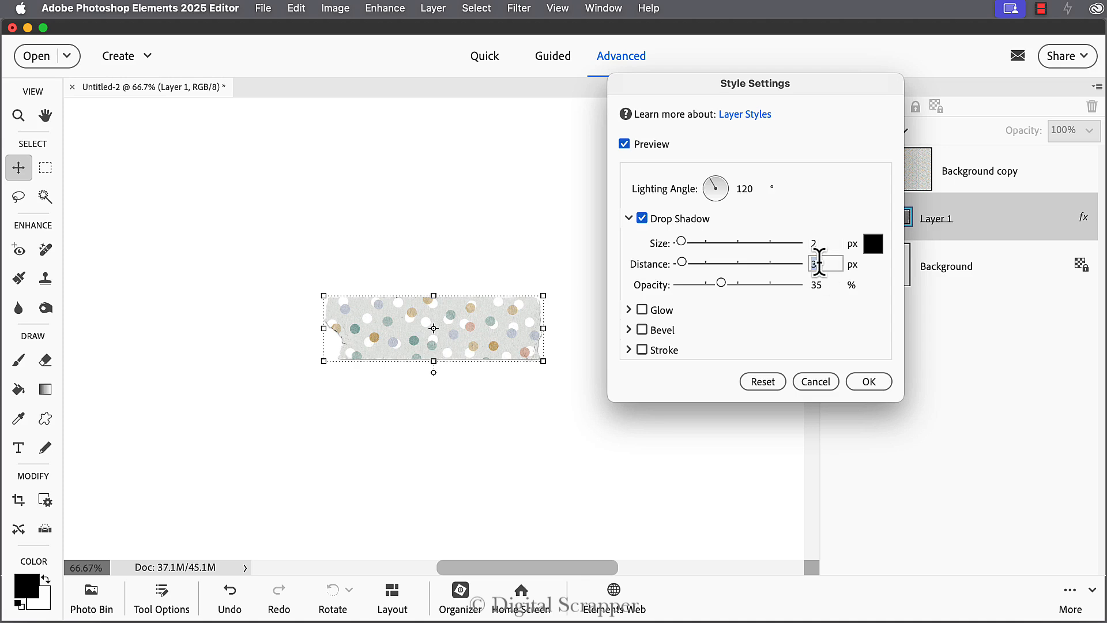
type("4")
left_click(869, 381)
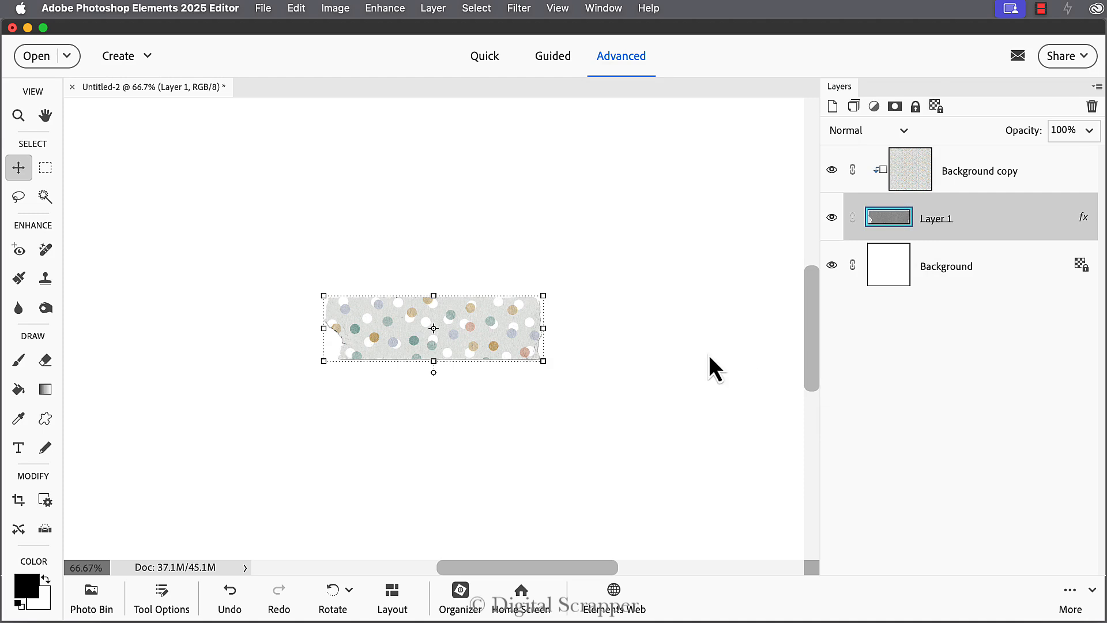
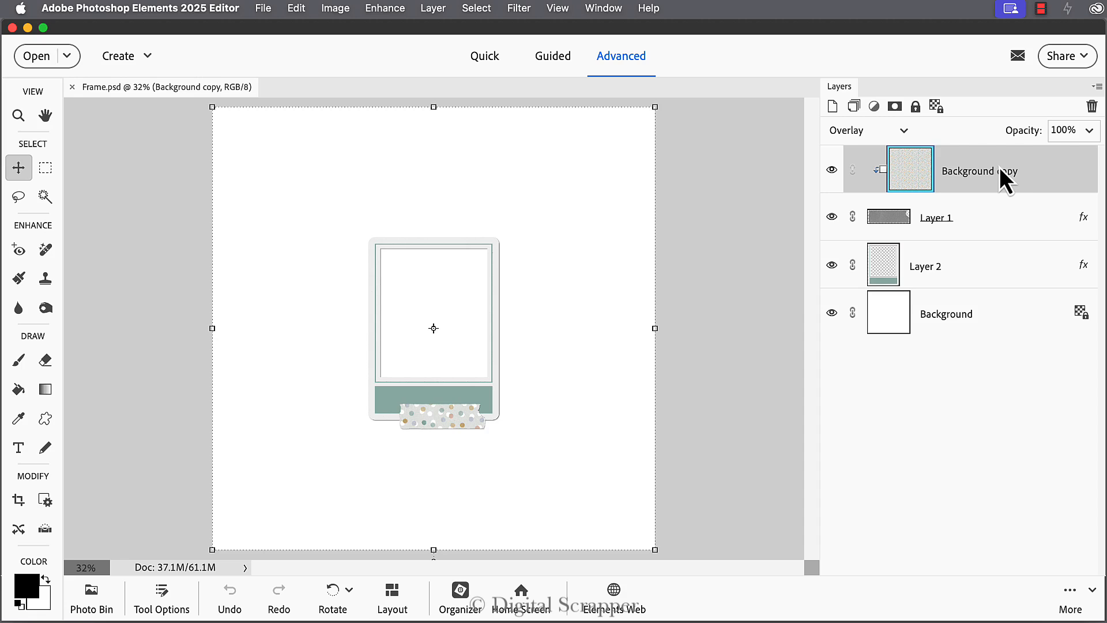
Step: Add a Solid Color fill layer in gray 808080 above the Background copy layer in Frame.psd
left_click(873, 107)
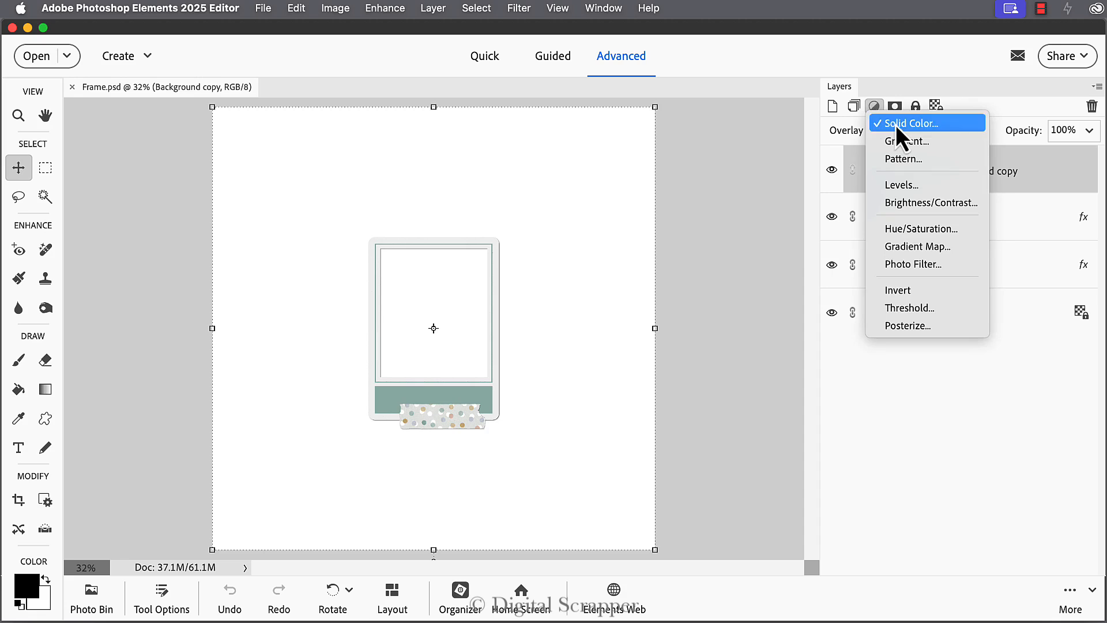
left_click(895, 125)
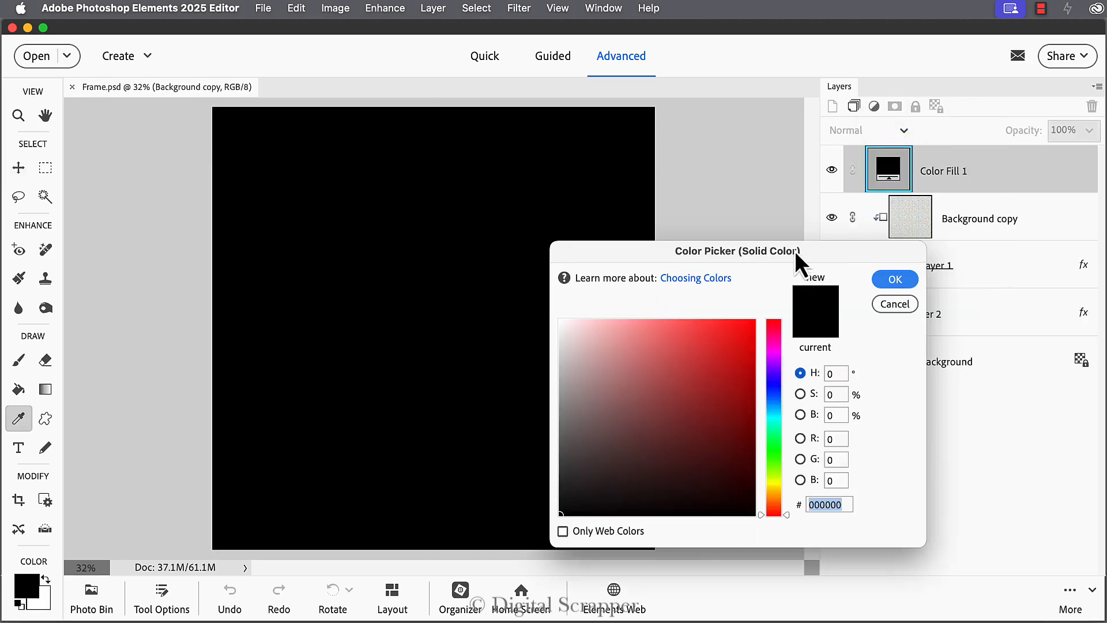
left_click_drag(795, 252, 781, 161)
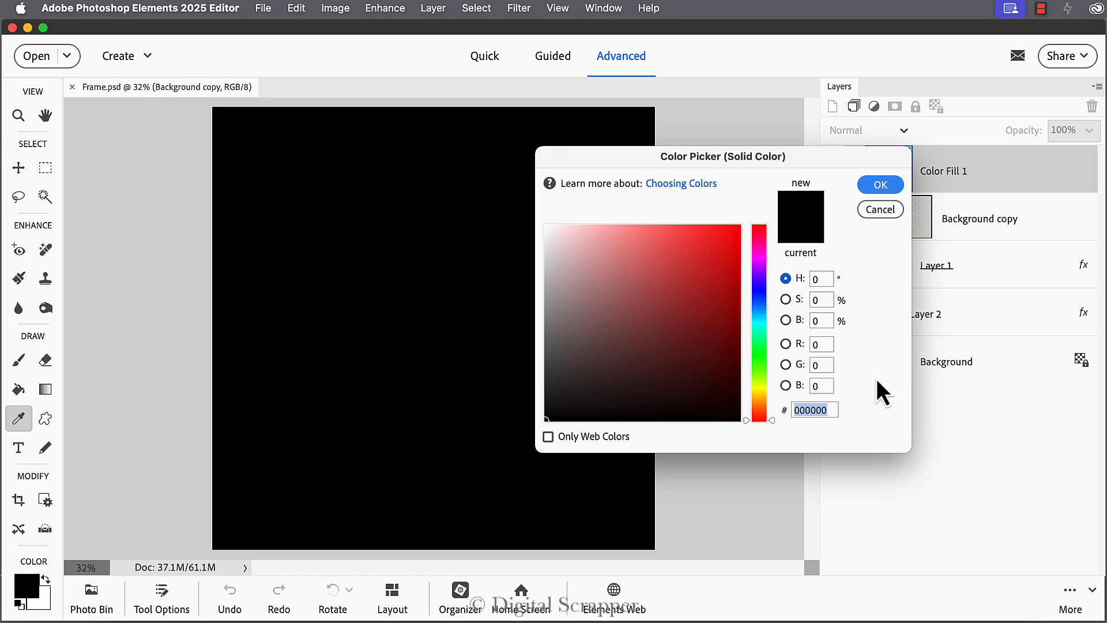
type("8080")
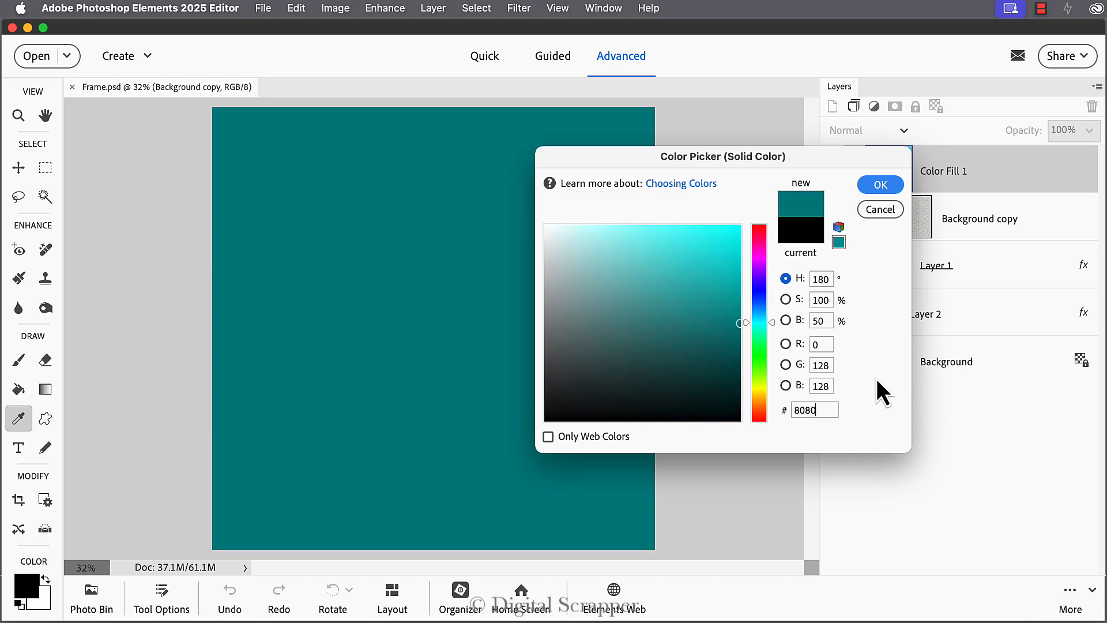
type("80")
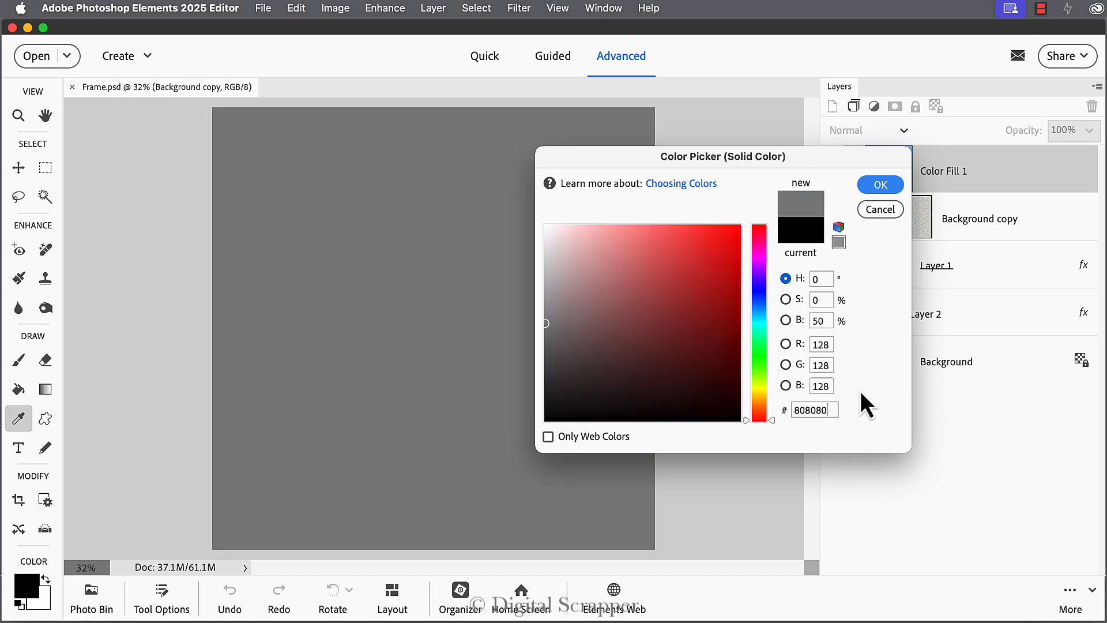
left_click(884, 188)
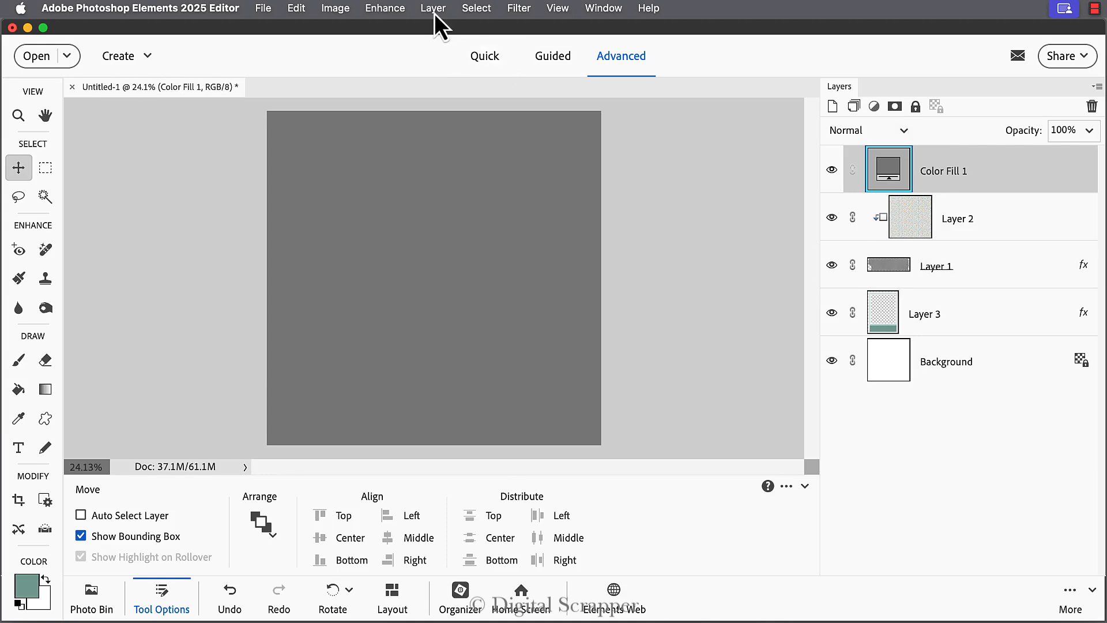
Step: Clip the gray Color Fill 1 layer to the tape layers below and set its blend mode to Overlay
left_click(434, 13)
left_click(485, 251)
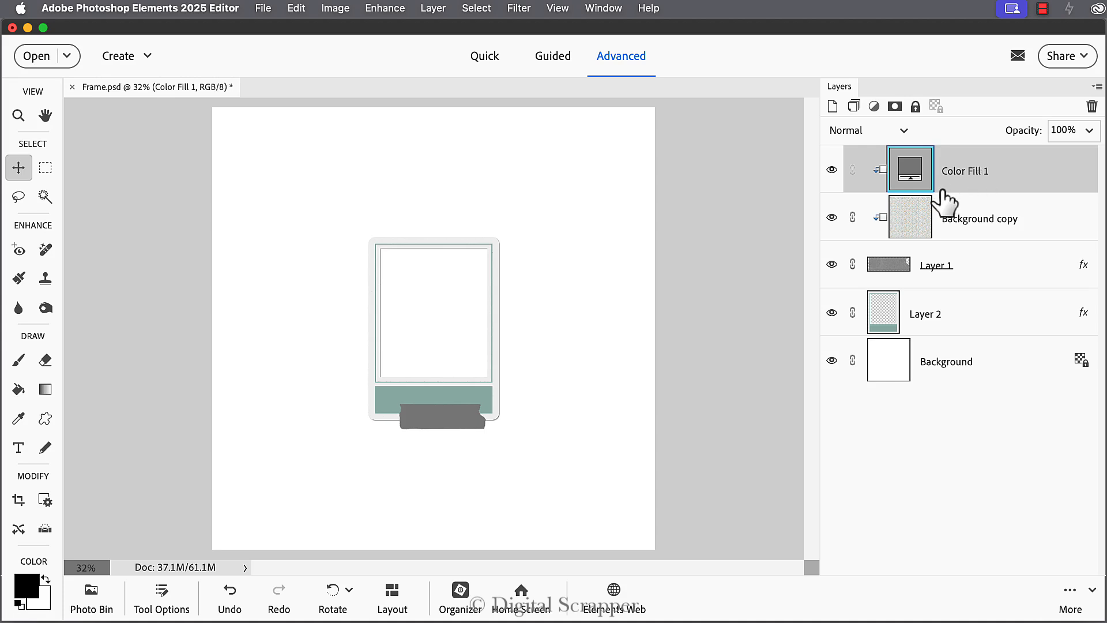
left_click(845, 130)
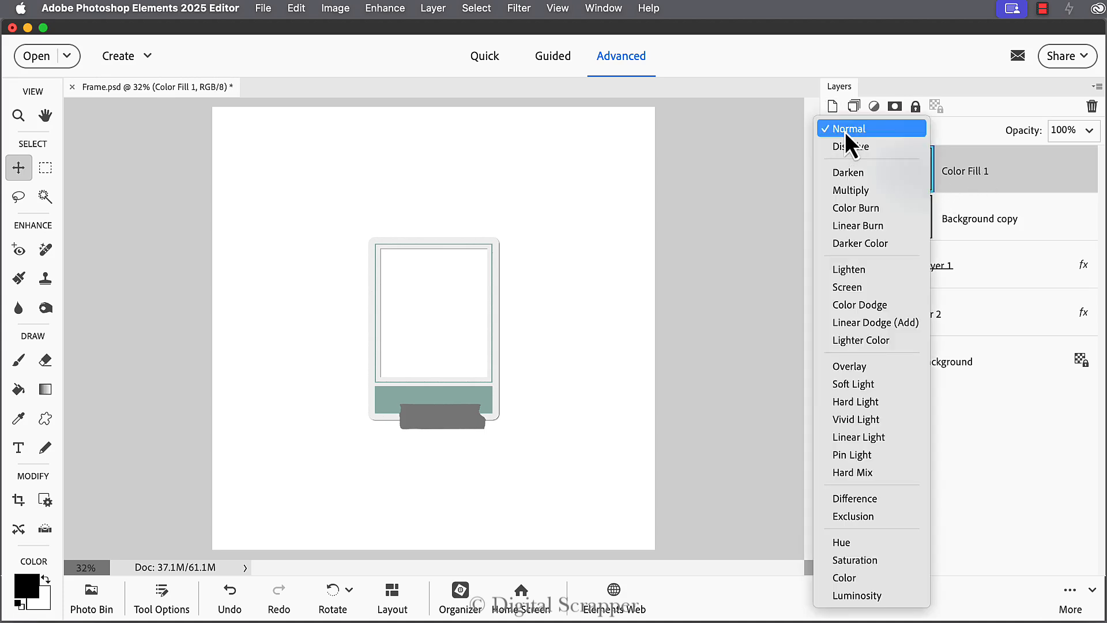
left_click(868, 371)
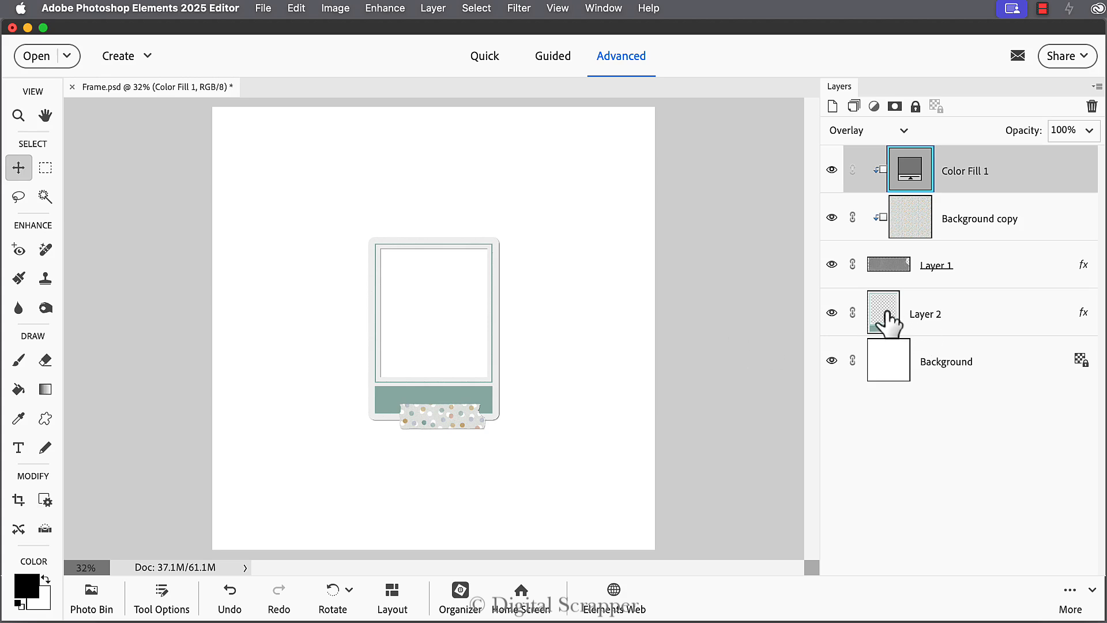
Step: Load a selection from the frame on Layer 2 and invert it
left_click_drag(888, 315, 880, 308)
left_click(885, 311, "super")
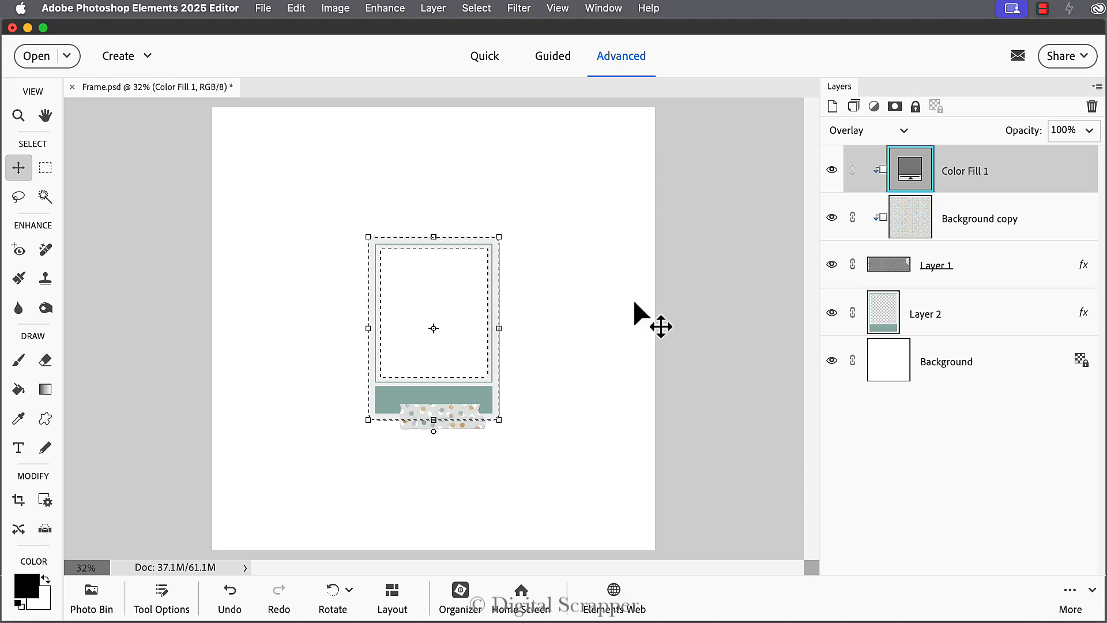
key("shift+super+i")
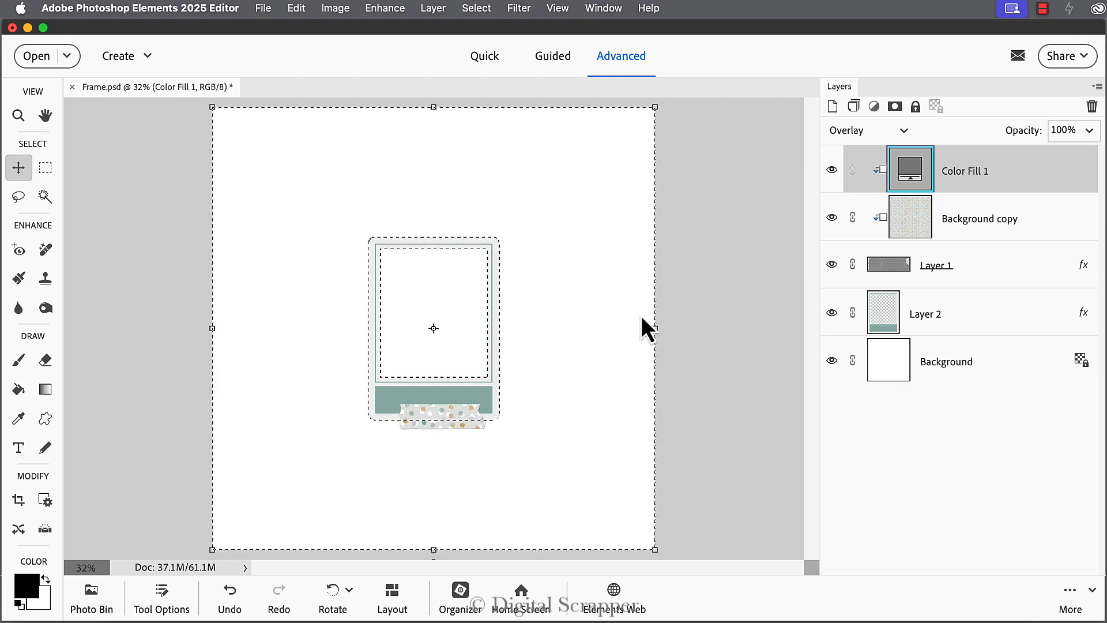
Step: Activate the Burn tool, show its tool options and look through the brush picker's Default Brushes and its options
left_click(48, 307)
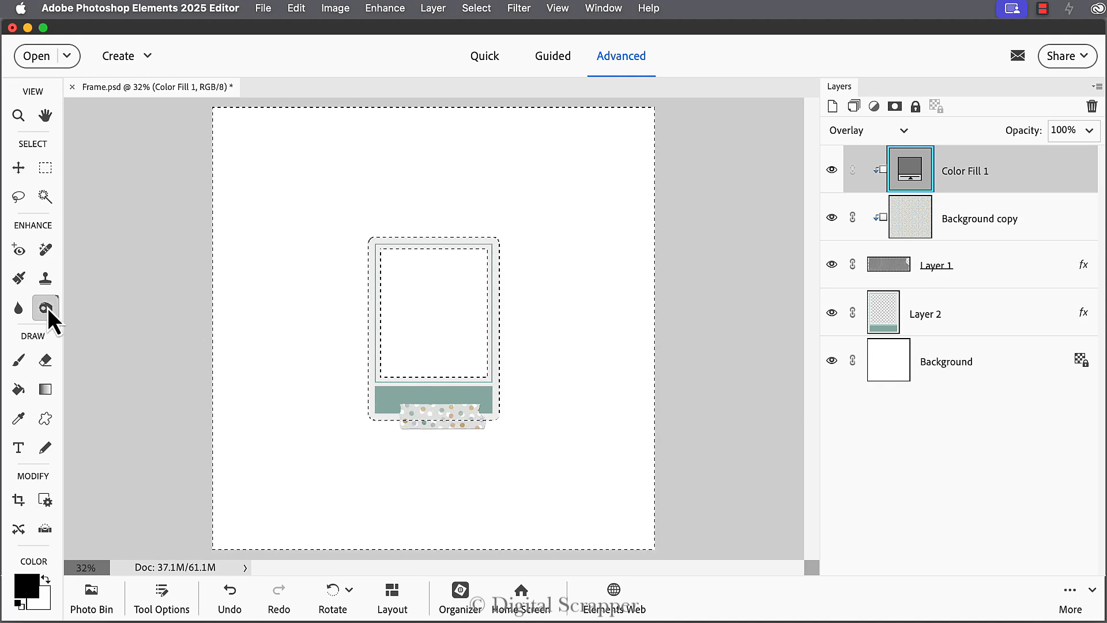
left_click(171, 590)
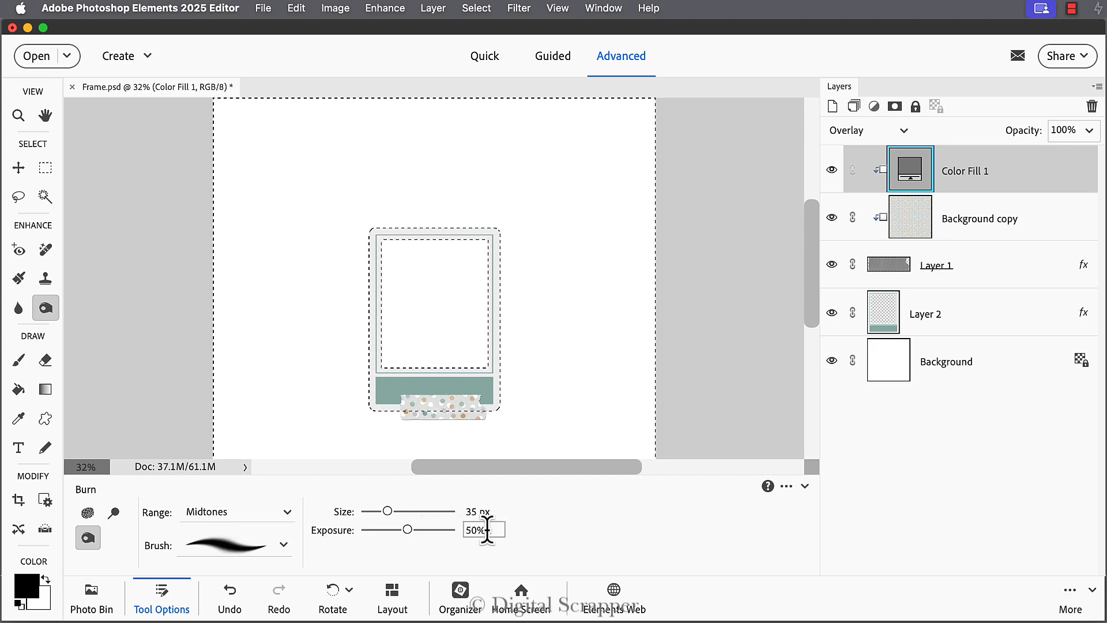
left_click(284, 545)
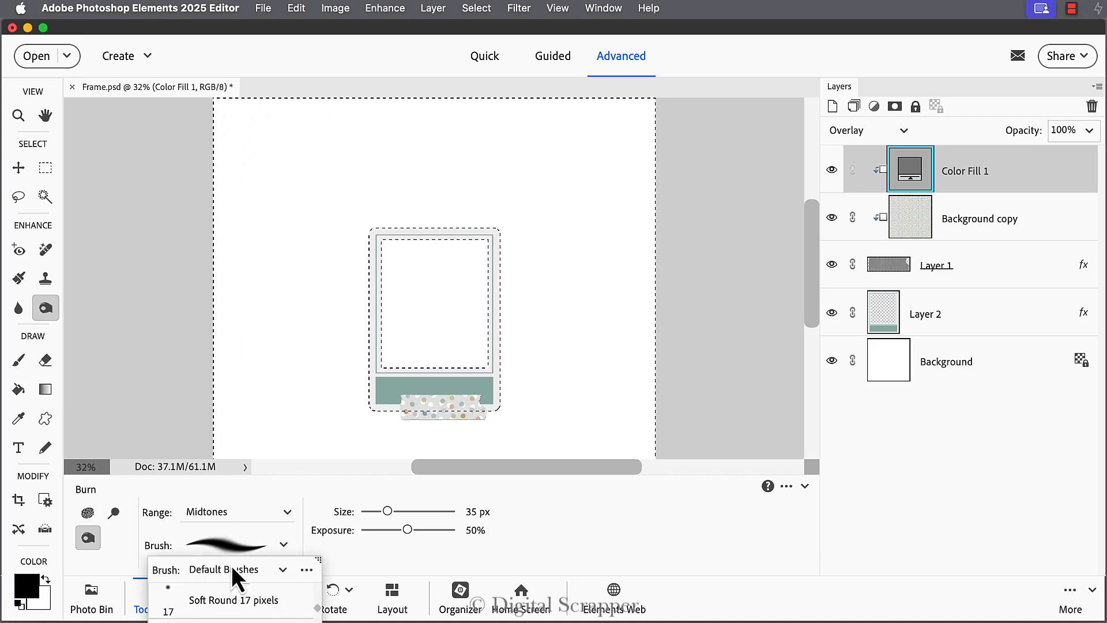
left_click(307, 570)
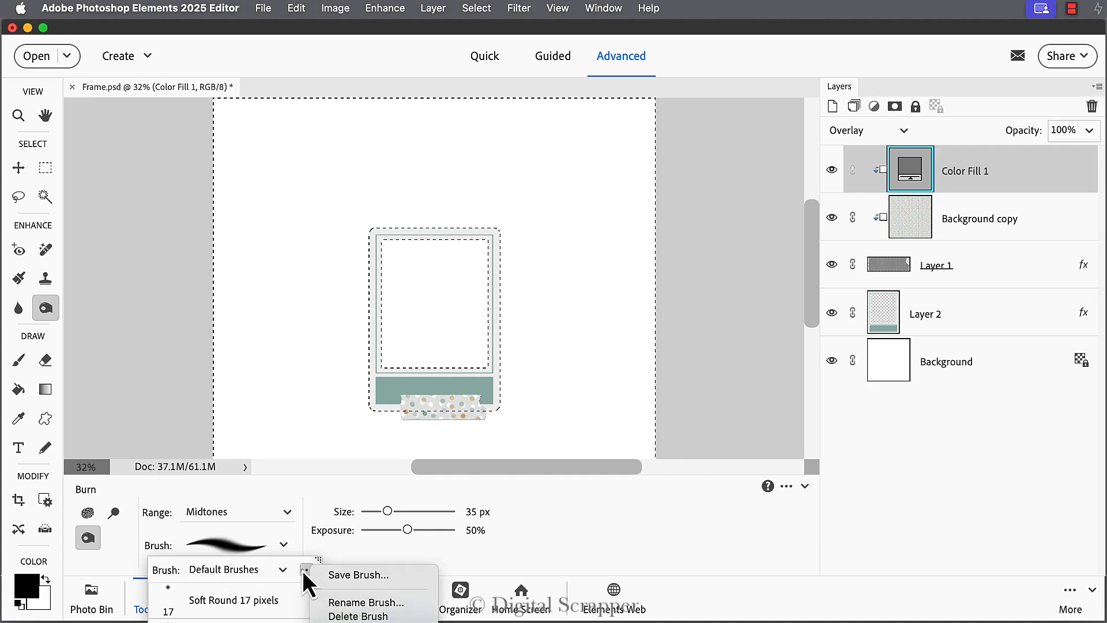
left_click(304, 566)
left_click(299, 538)
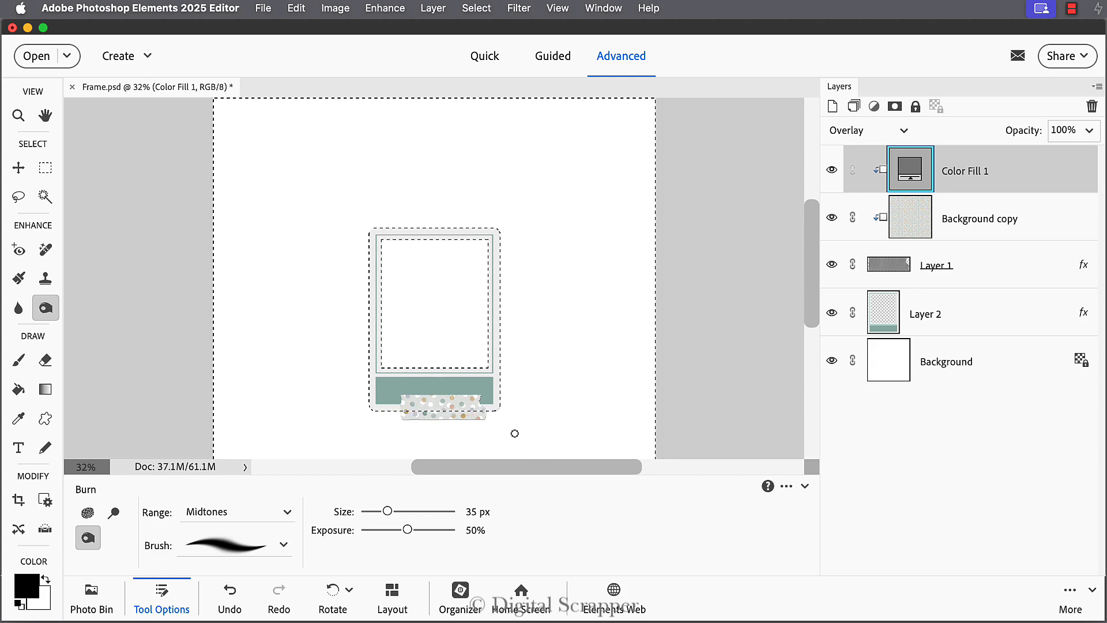
Step: Set the Burn tool's range to Midtones and hide its tool options
left_click(212, 511)
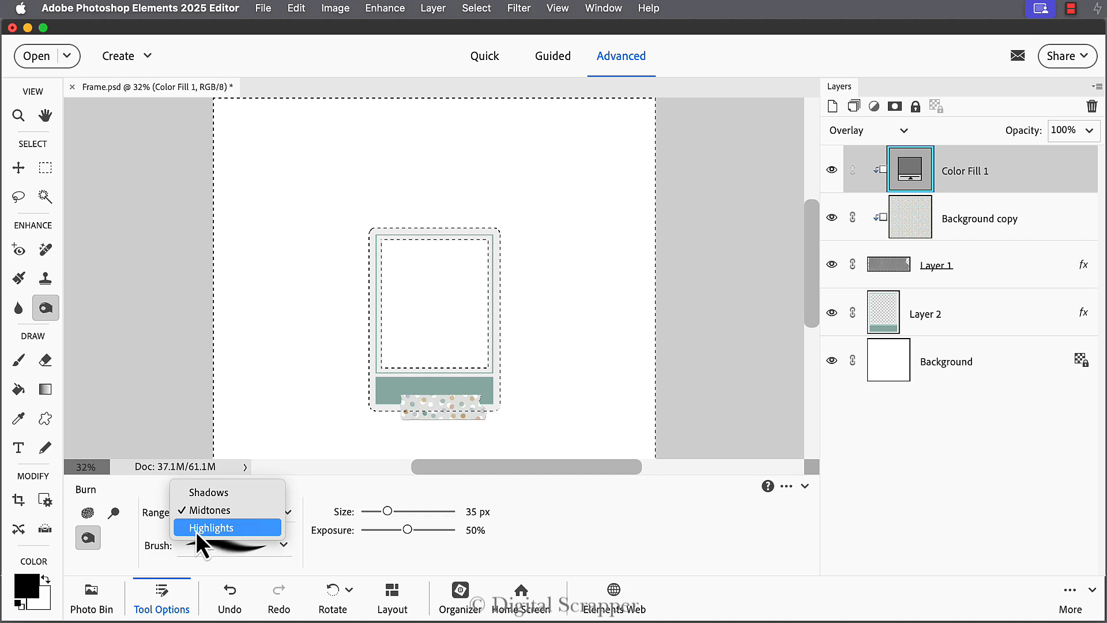
left_click(228, 513)
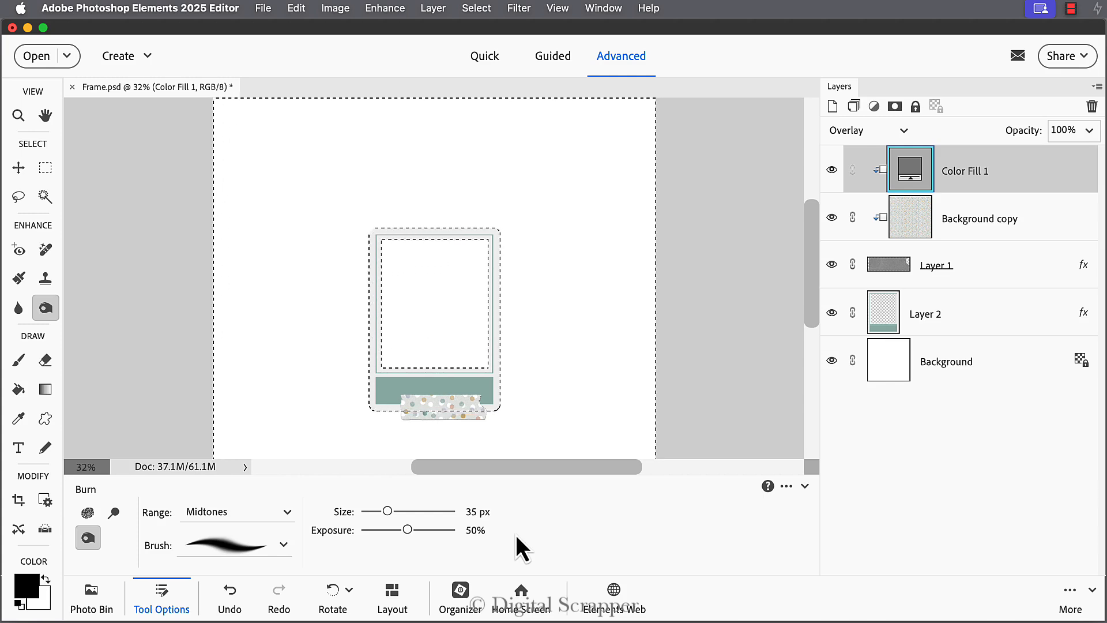
left_click(163, 602)
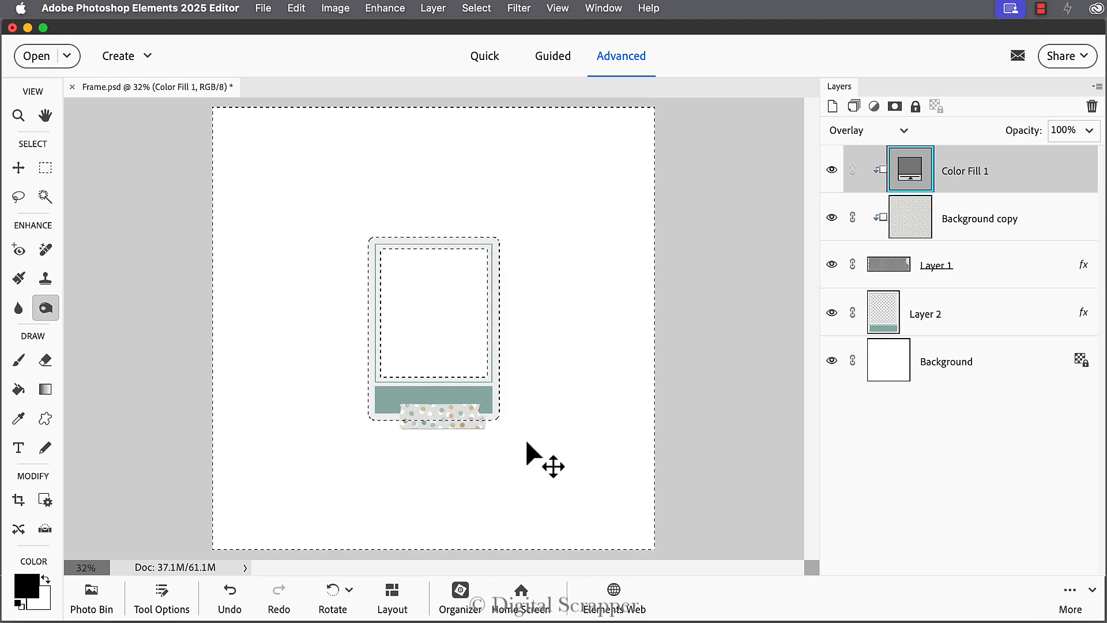
Step: Start burning on the tape at the frame's lower edge and simplify the Color Fill 1 shape layer
key("super+equal")
key("super+equal")
key("super+equal")
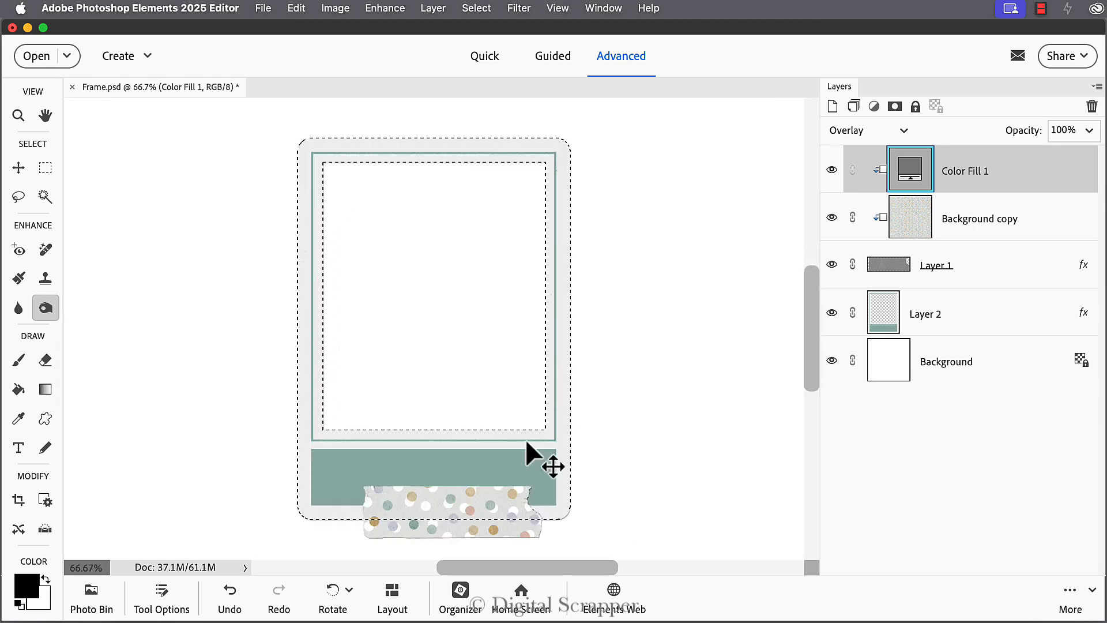
scroll(527, 444, "down", 3)
scroll(527, 443, "down", 4)
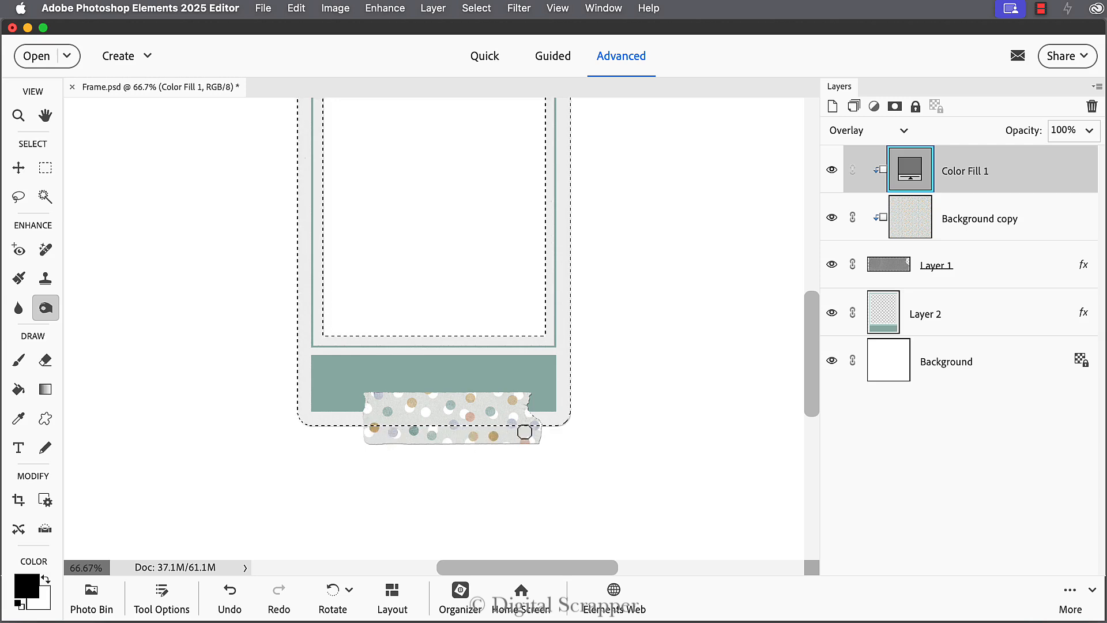
left_click(362, 429)
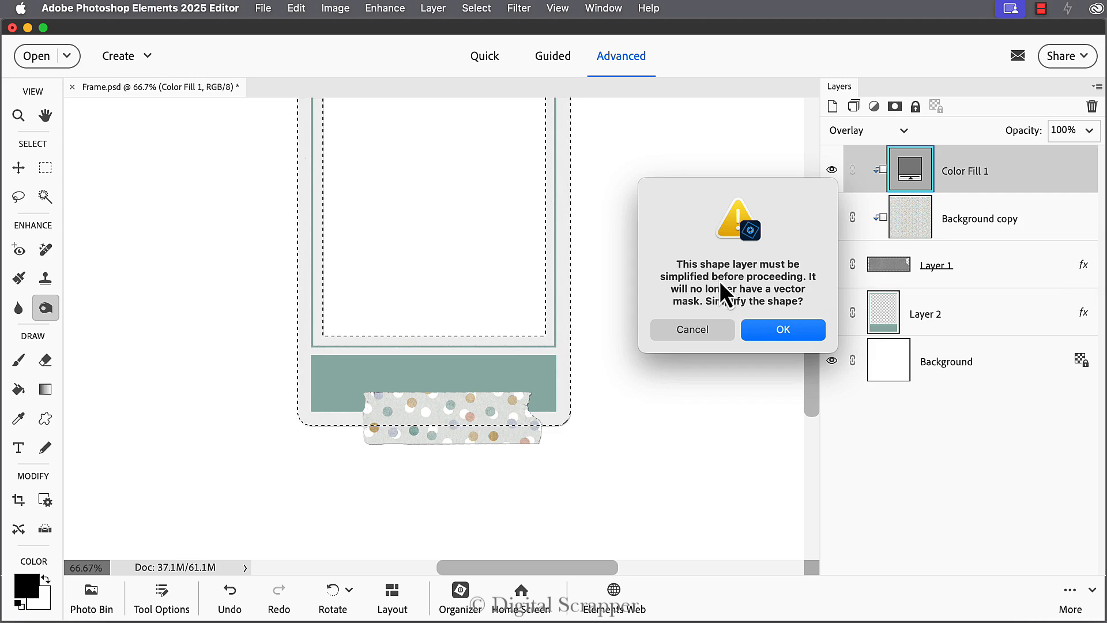
left_click(775, 328)
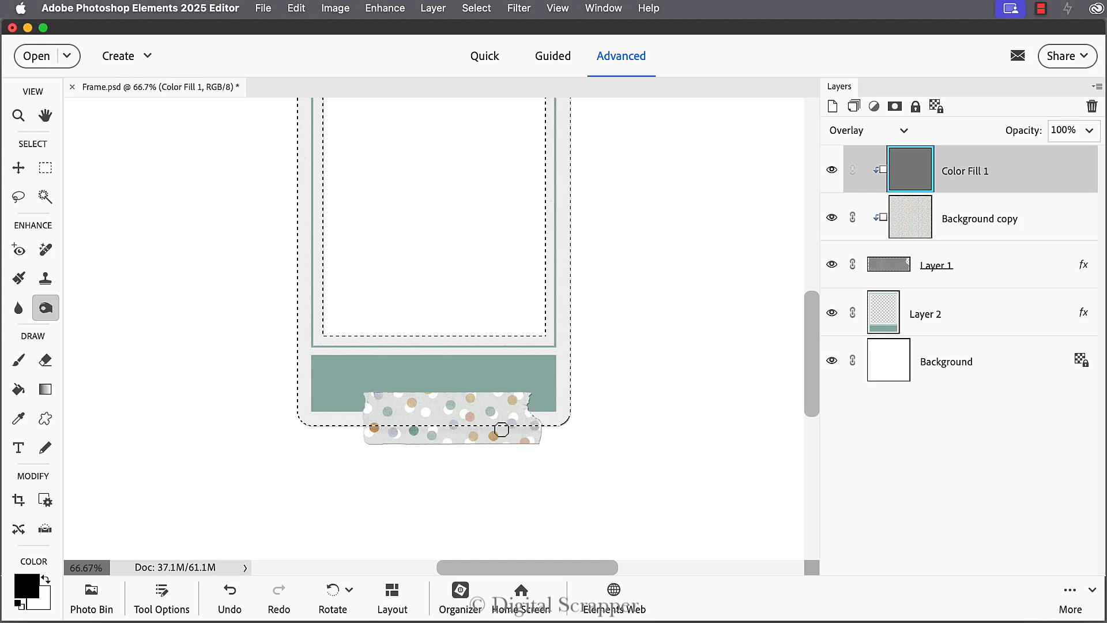
Step: Burn across the tape just below the frame's bottom edge, then briefly remove and restore the selection to check the shading
left_click_drag(427, 429, 348, 430)
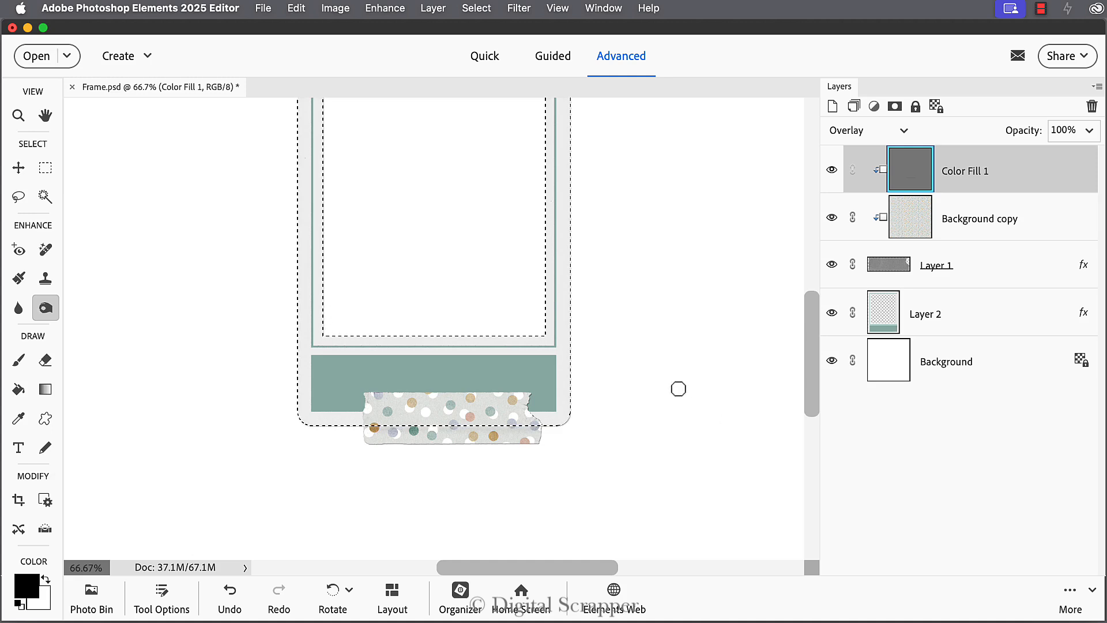
key("super+d")
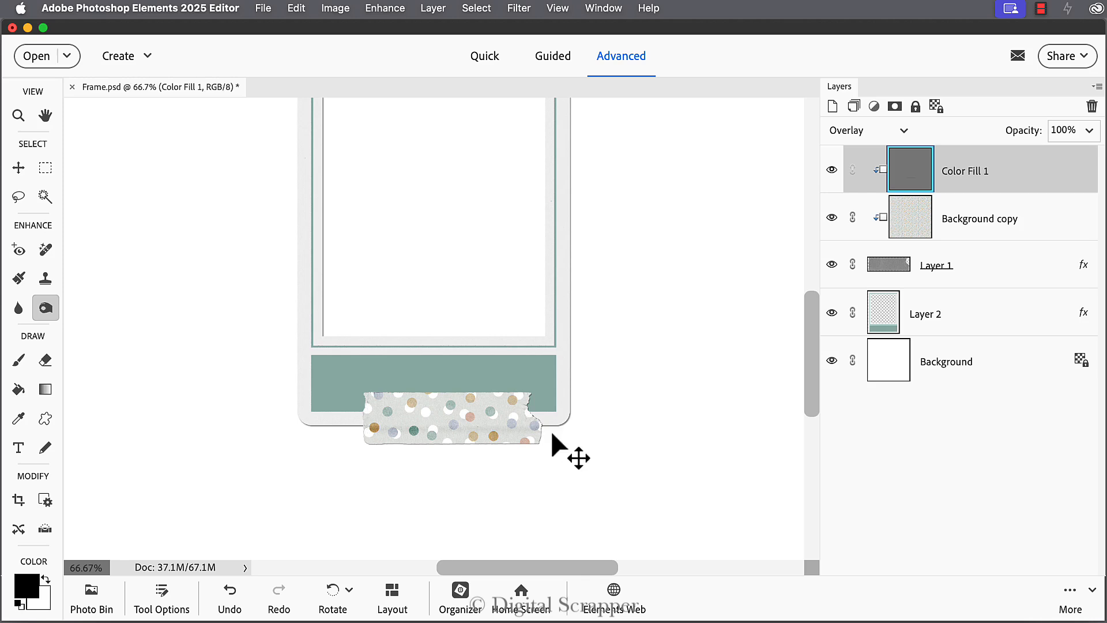
key("super+z")
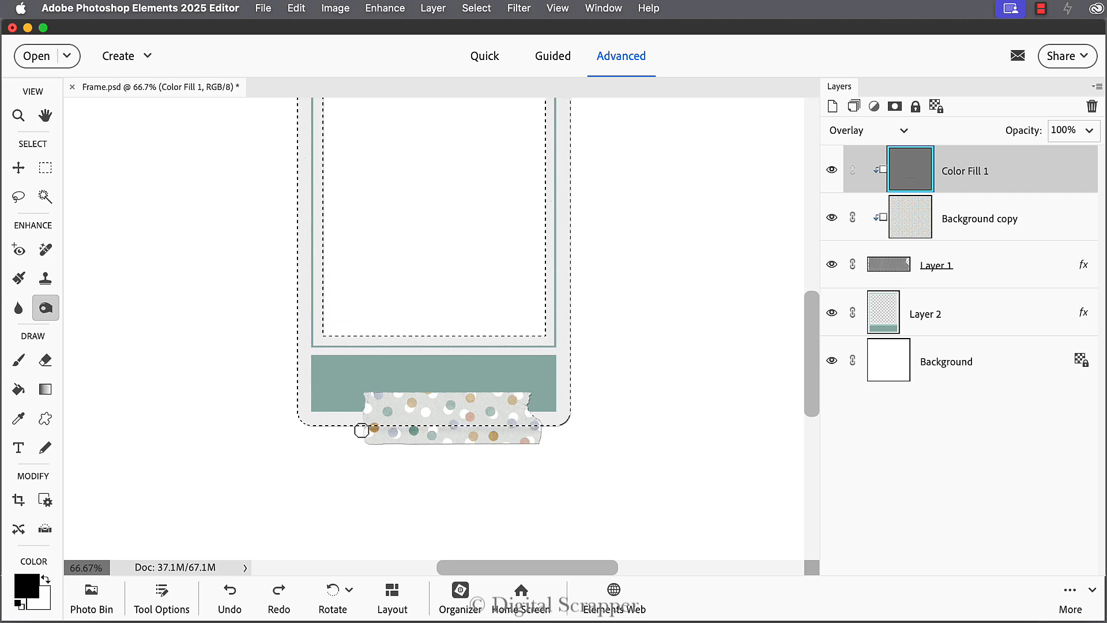
Step: Burn another pass over the full tape width along the frame's bottom edge, deselect and fit the whole page in view
left_click_drag(361, 430, 562, 430)
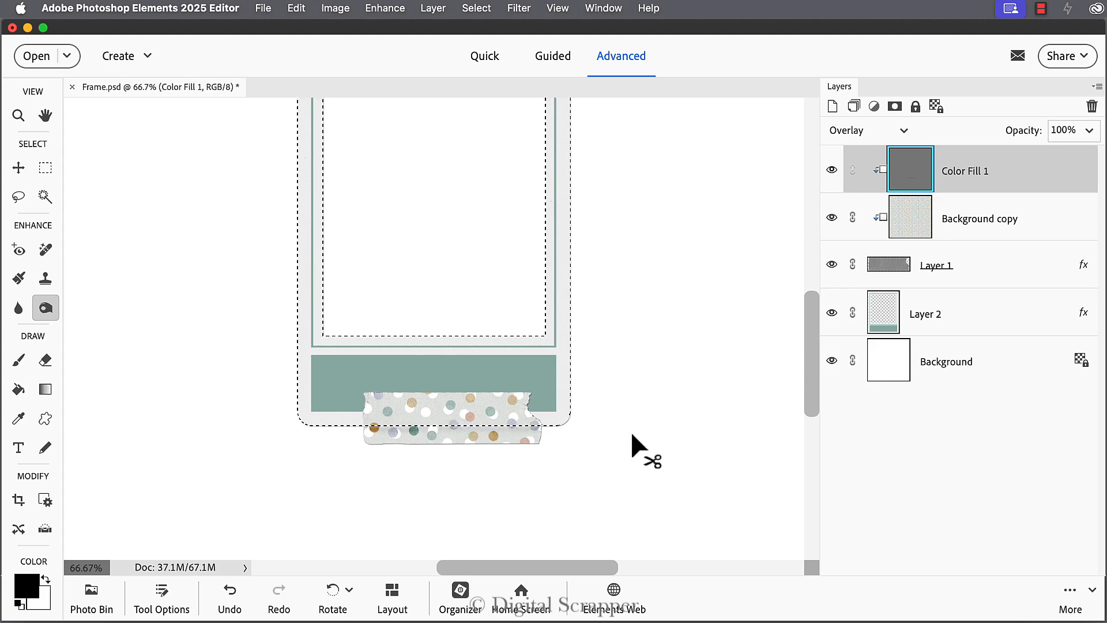
key("super+d")
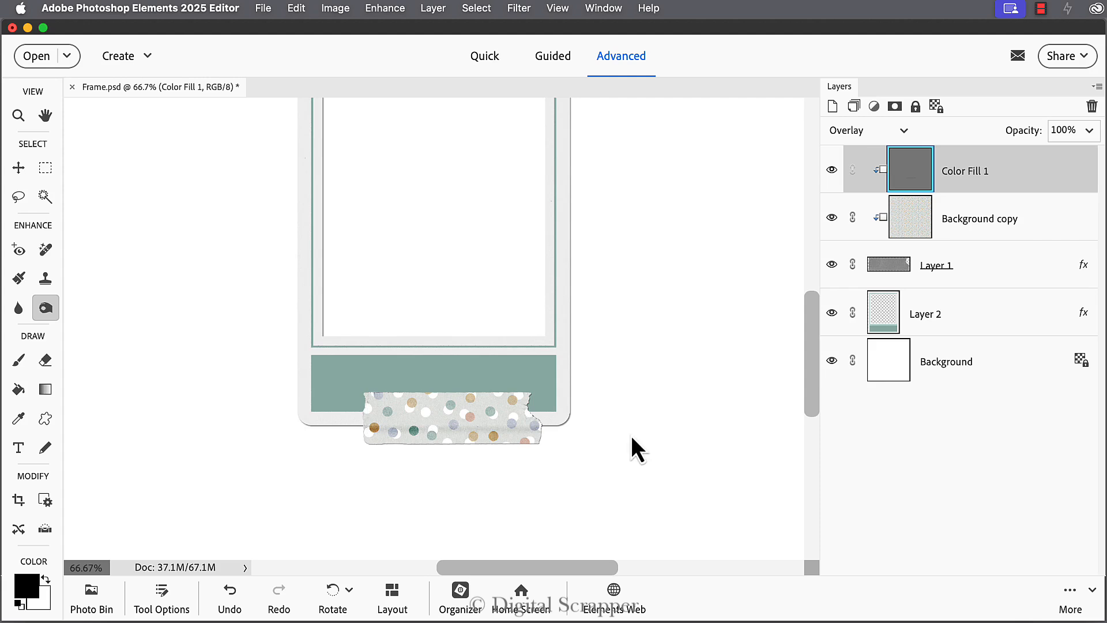
key("super+0")
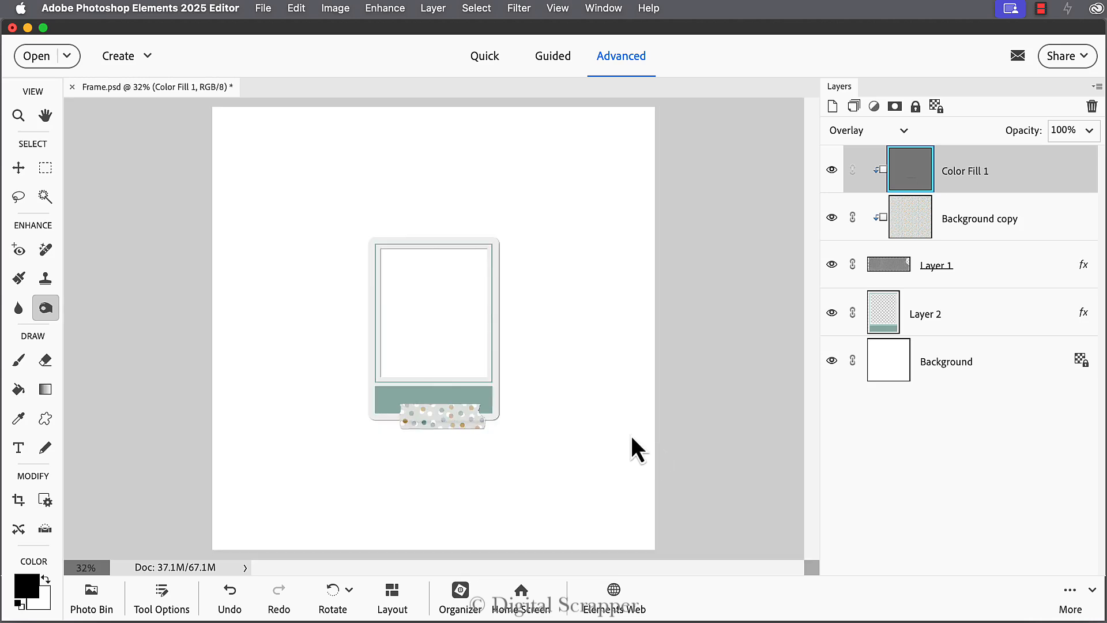